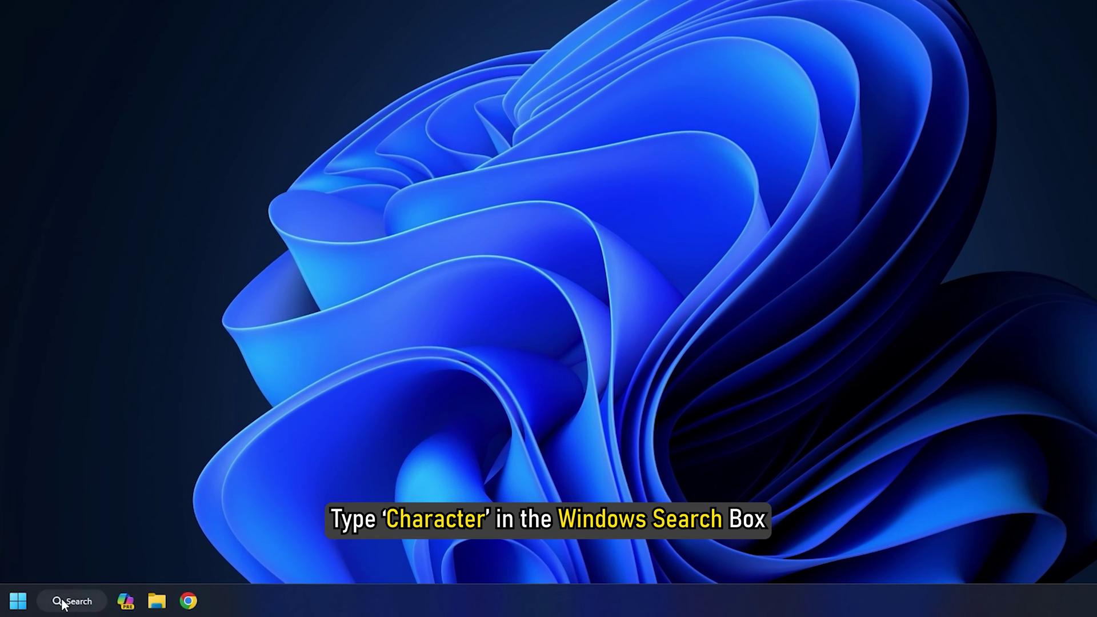
# - Search Windows for 'charecter' and launch Character Map from the best match
pyautogui.click(52, 599)
pyautogui.write('charecter')
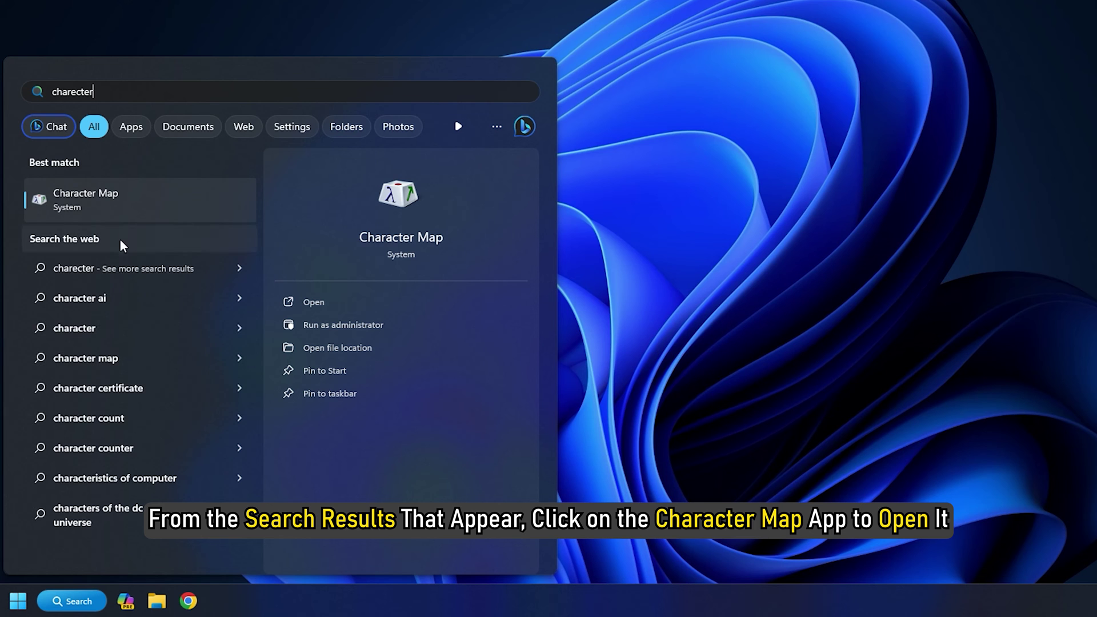
pyautogui.click(121, 211)
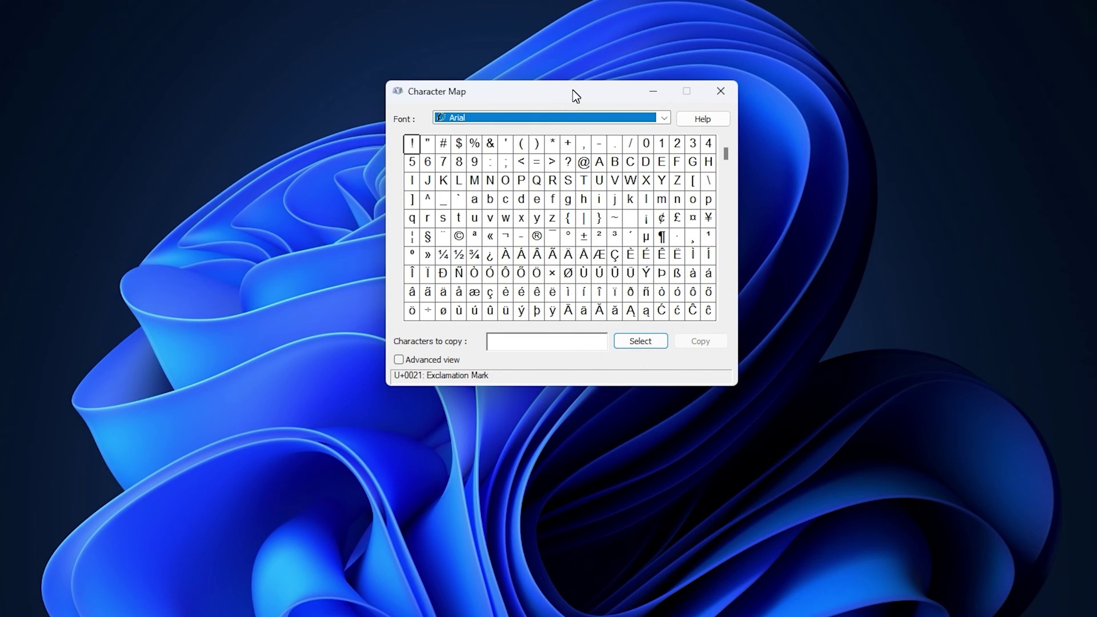
# - In Character Map's advanced view, go to Unicode 00A0 and copy the blank No-Break Space
pyautogui.click(399, 360)
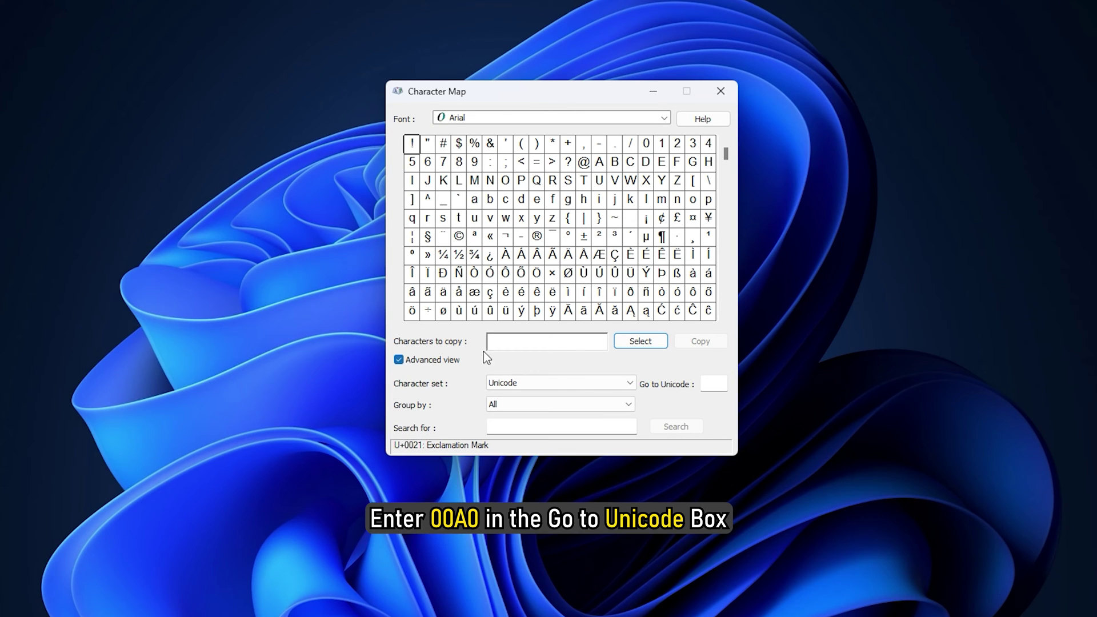
pyautogui.click(720, 382)
pyautogui.write('00A0')
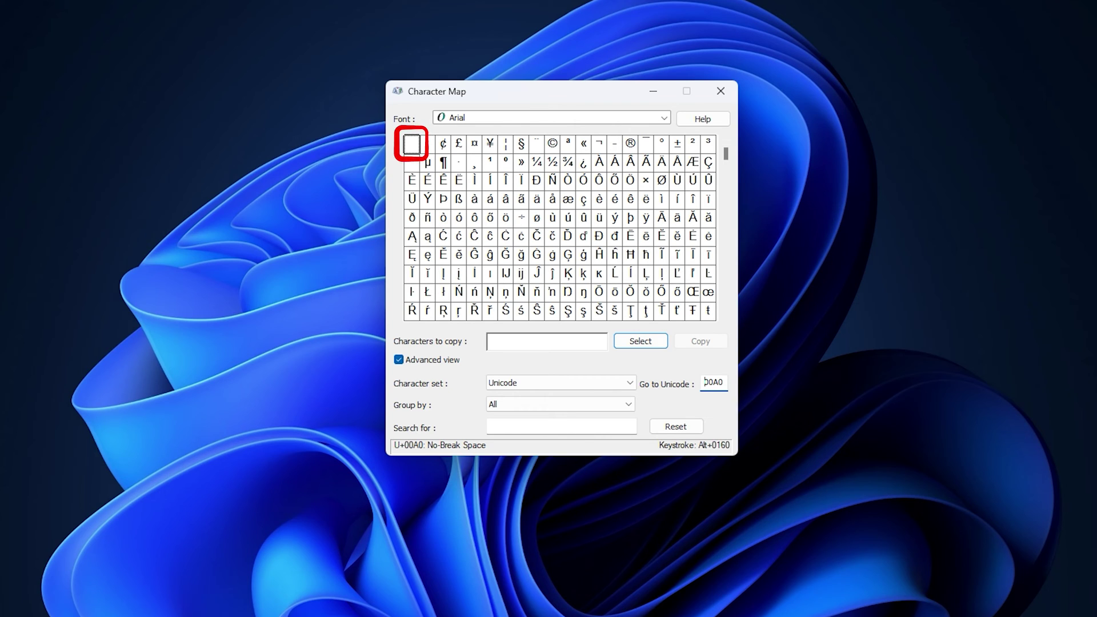
pyautogui.click(643, 343)
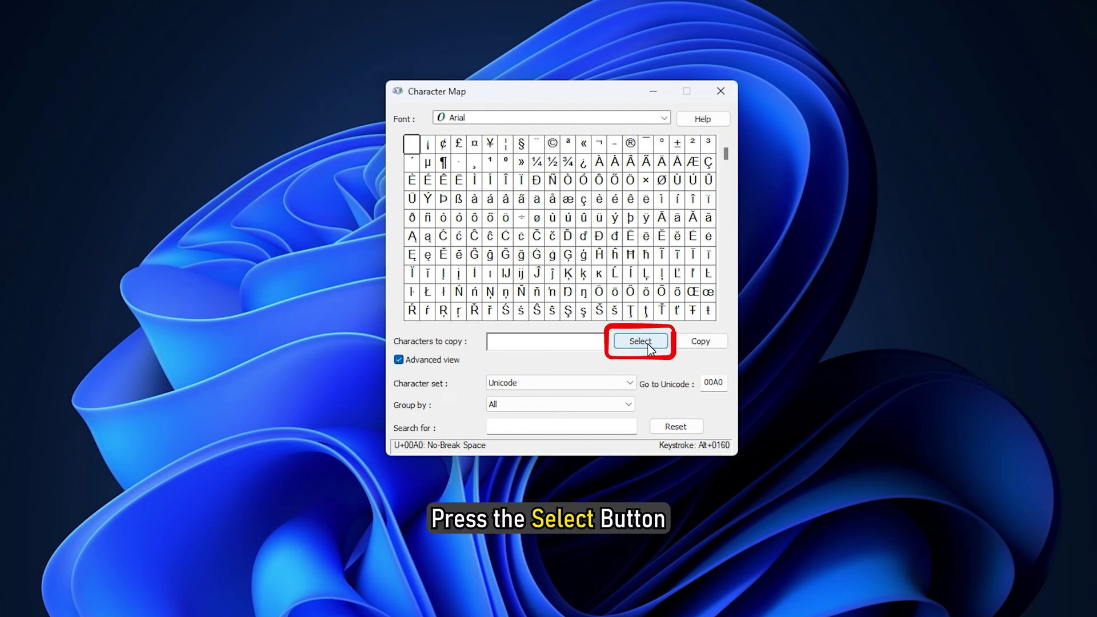
pyautogui.click(696, 342)
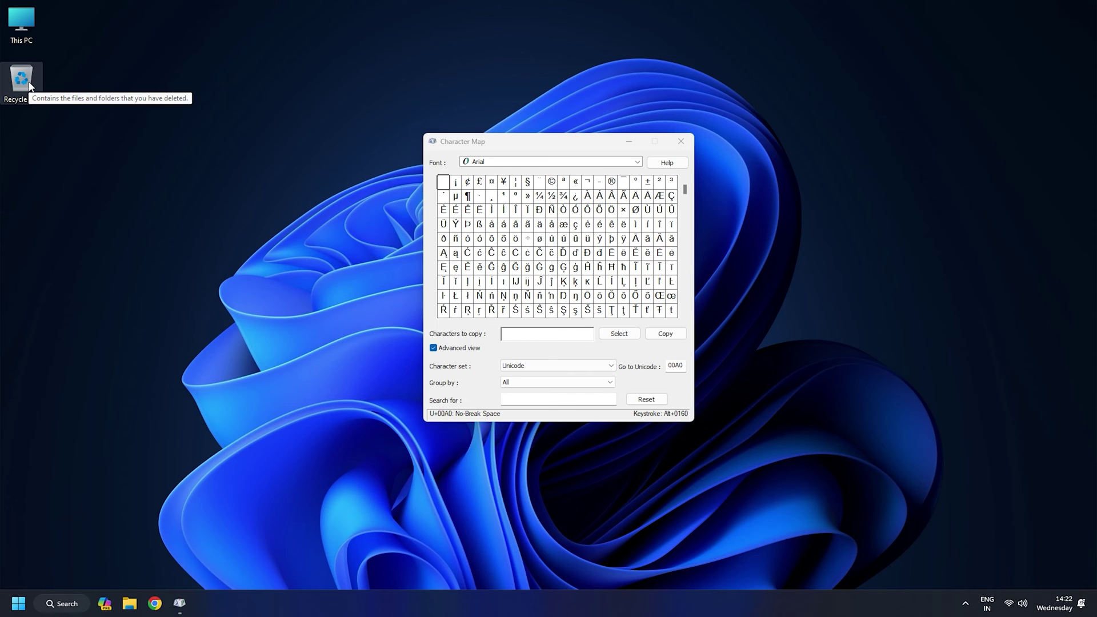
# - Rename the Recycle Bin to the pasted blank No-Break Space character so no label shows
pyautogui.rightClick(29, 85)
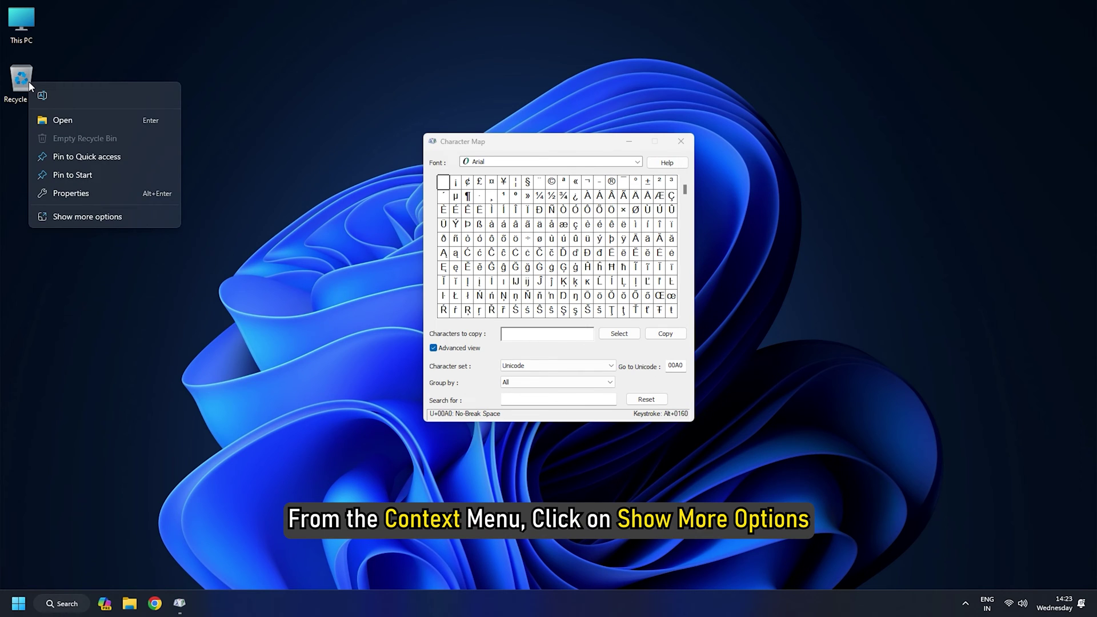
pyautogui.click(110, 217)
pyautogui.click(97, 156)
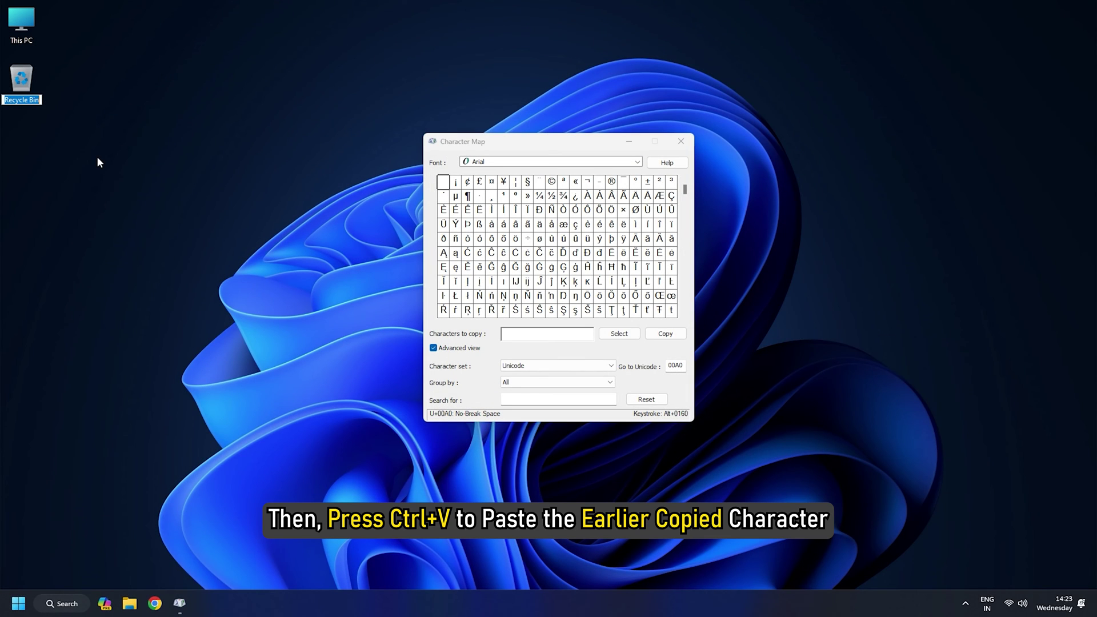
pyautogui.hotkey('ctrl', 'v')
pyautogui.press('Return')
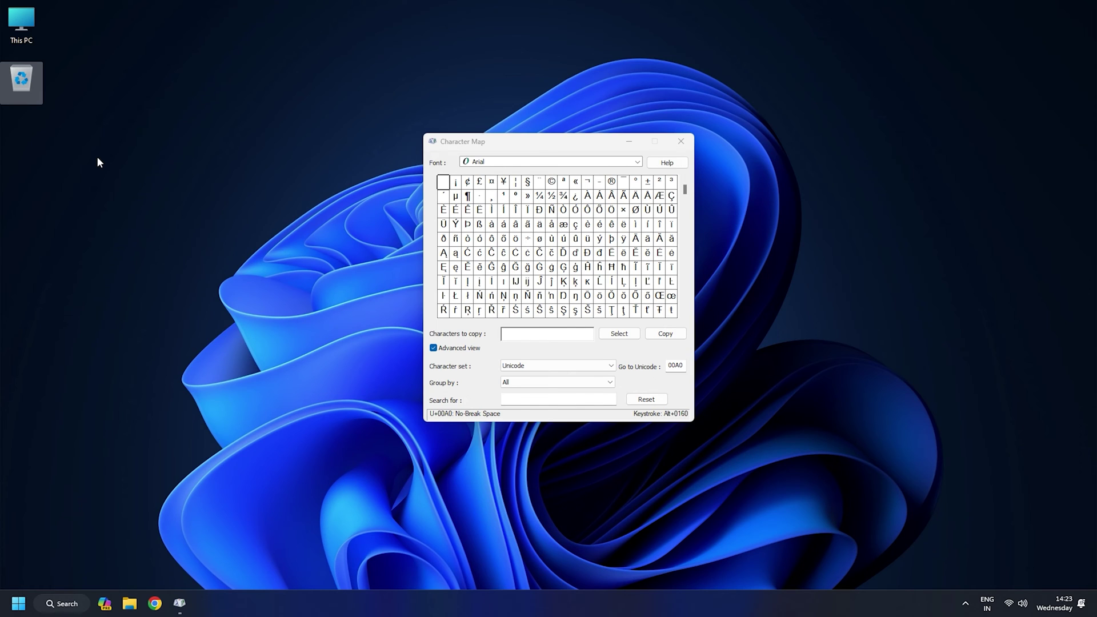
pyautogui.click(97, 157)
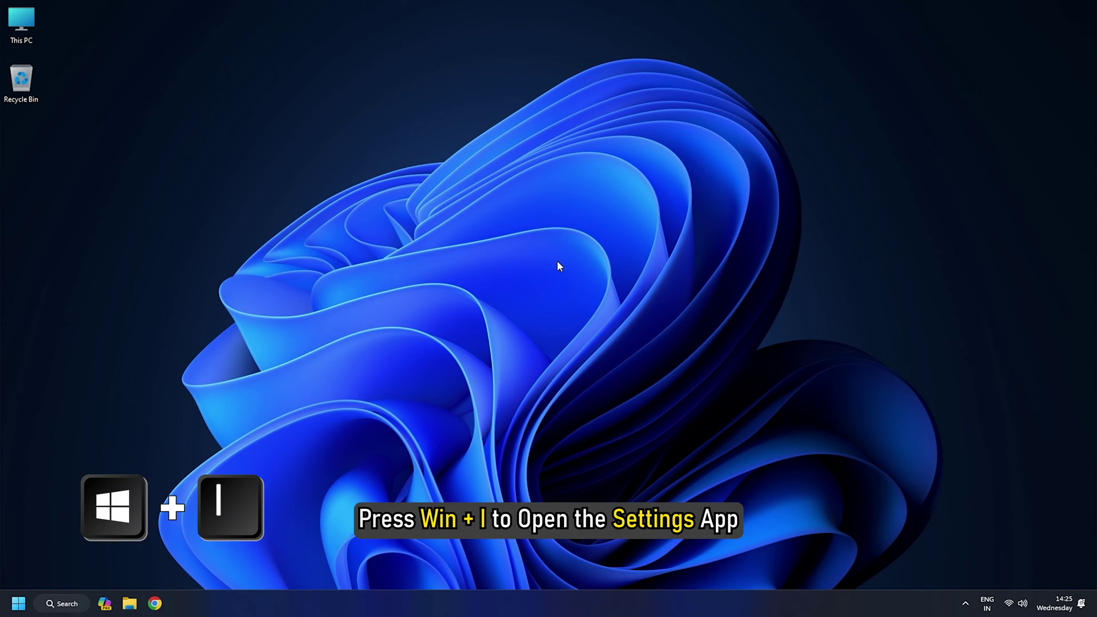
# - Open Settings at Personalization › Themes
pyautogui.press('super+i')
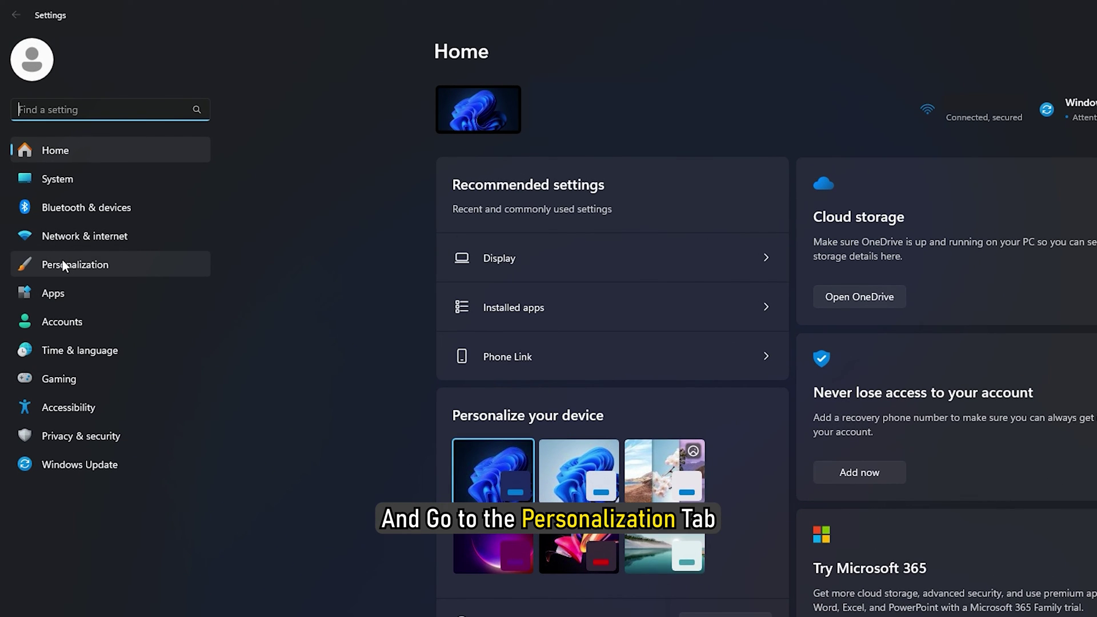
pyautogui.click(62, 260)
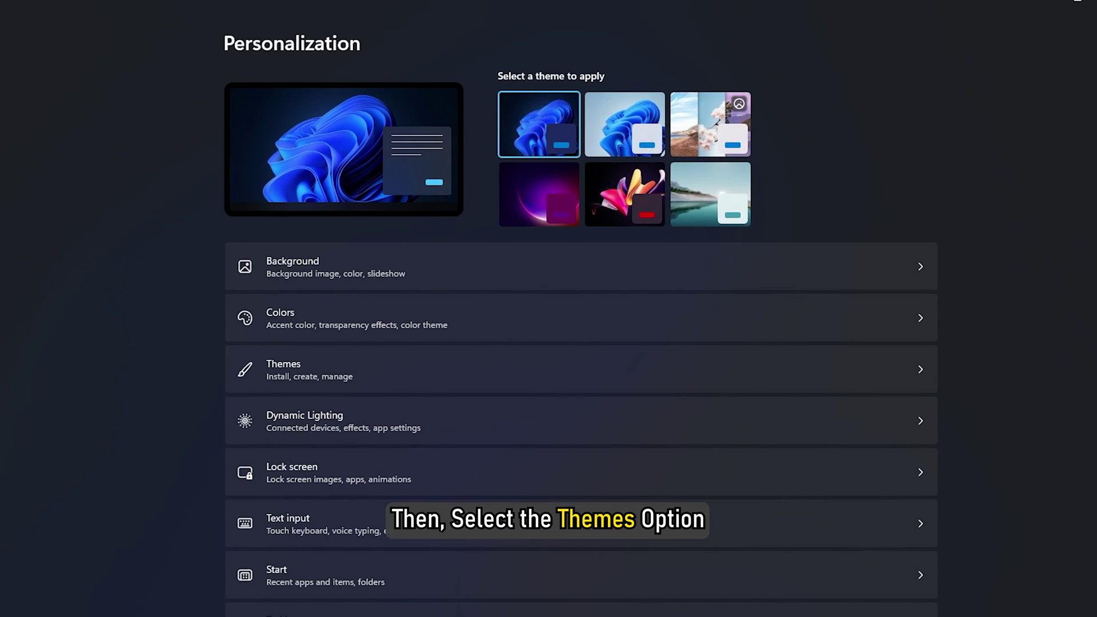
pyautogui.click(479, 368)
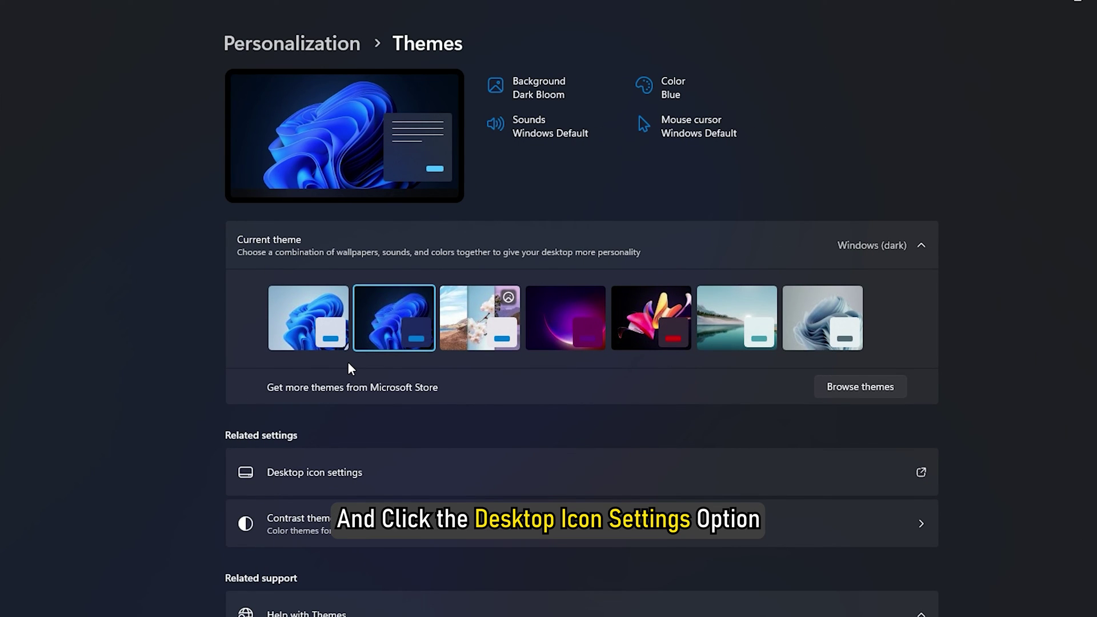
# - In Desktop Icon Settings, give Recycle Bin (full) a blank icon from imageres.dll
pyautogui.click(350, 469)
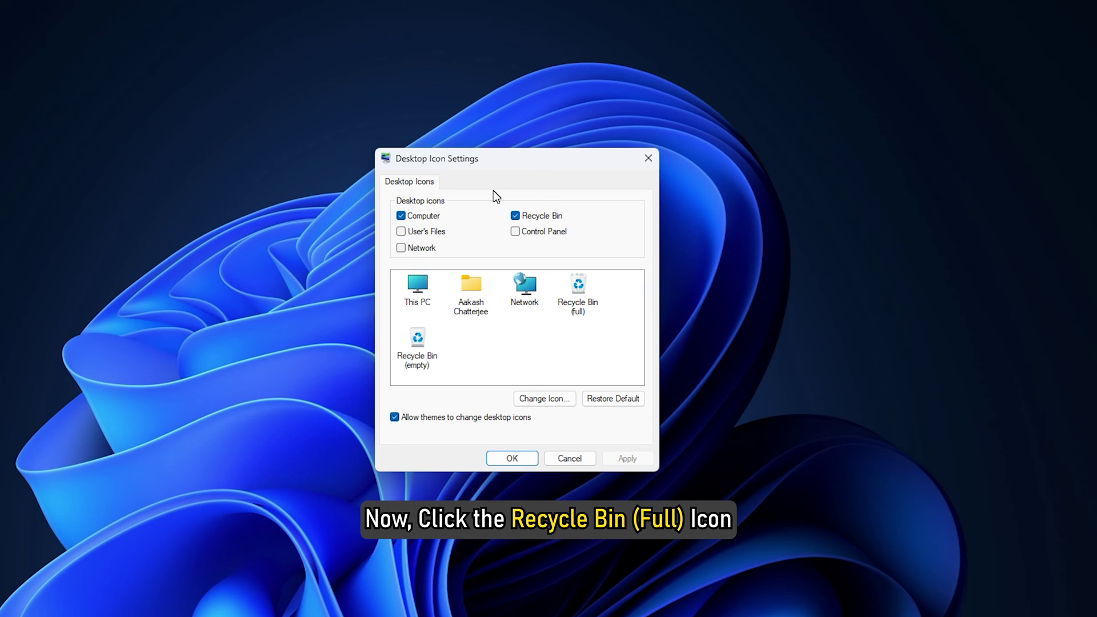
pyautogui.click(577, 289)
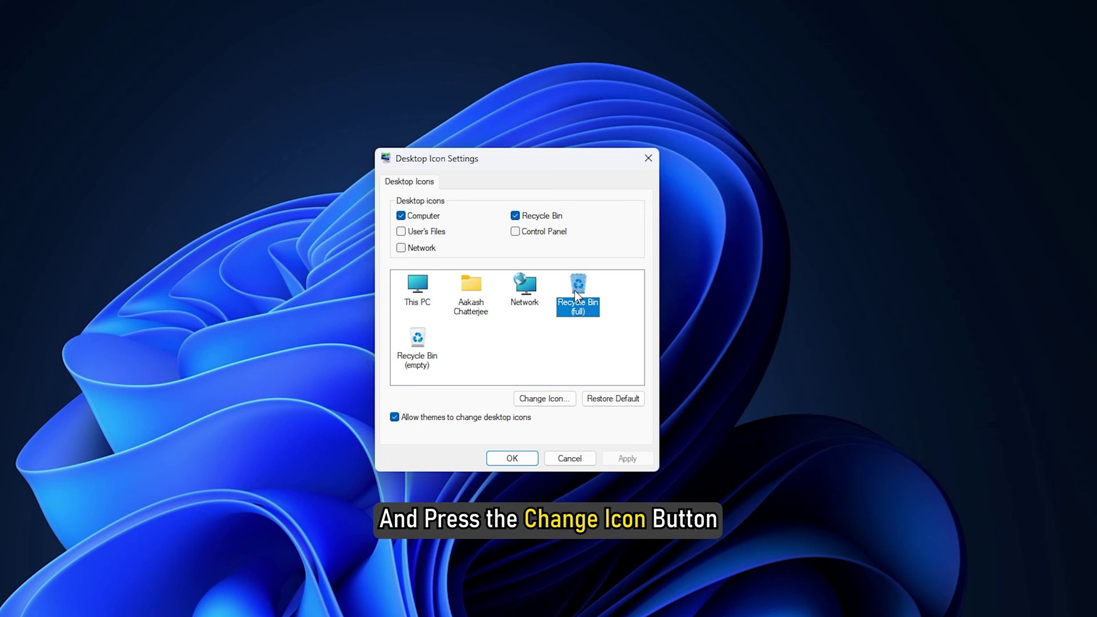
pyautogui.click(545, 399)
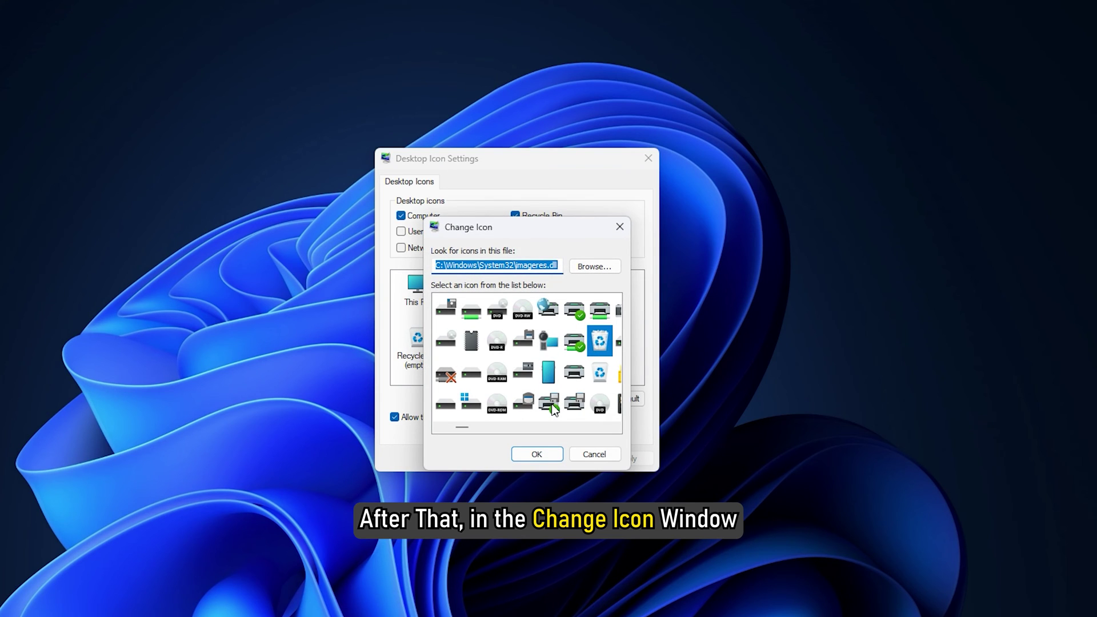
pyautogui.hscroll(5, 551, 404)
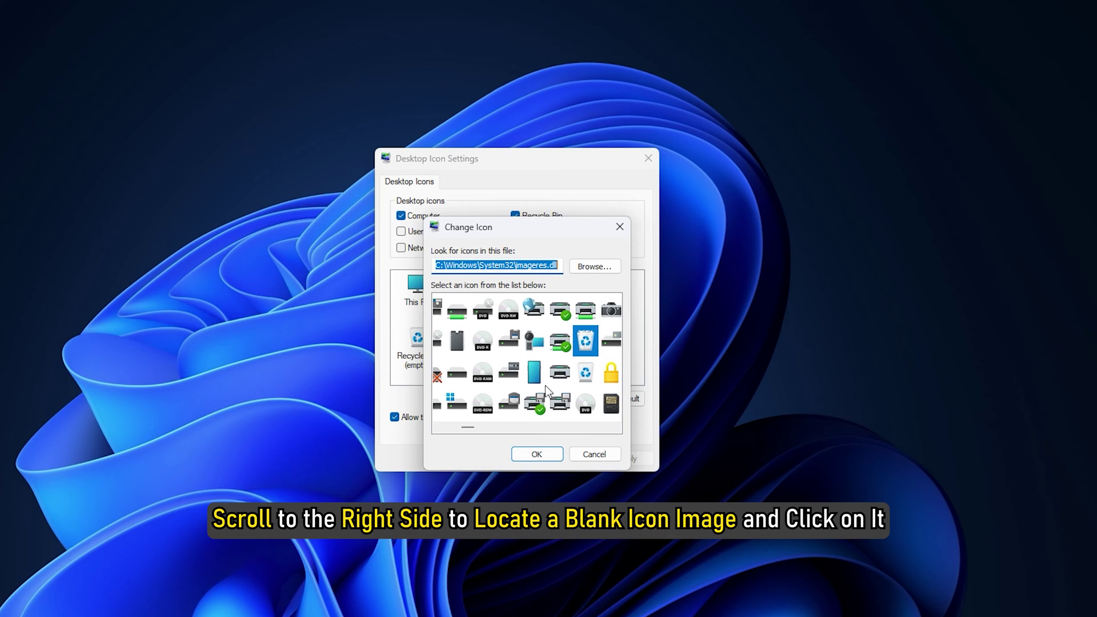
pyautogui.hscroll(10, 545, 385)
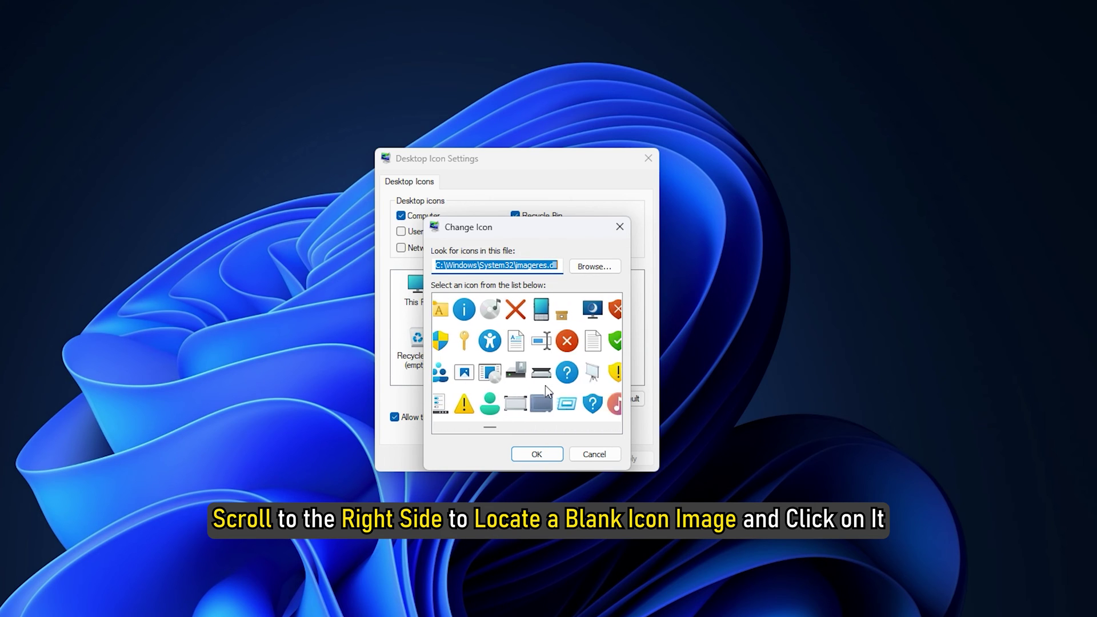
pyautogui.click(549, 404)
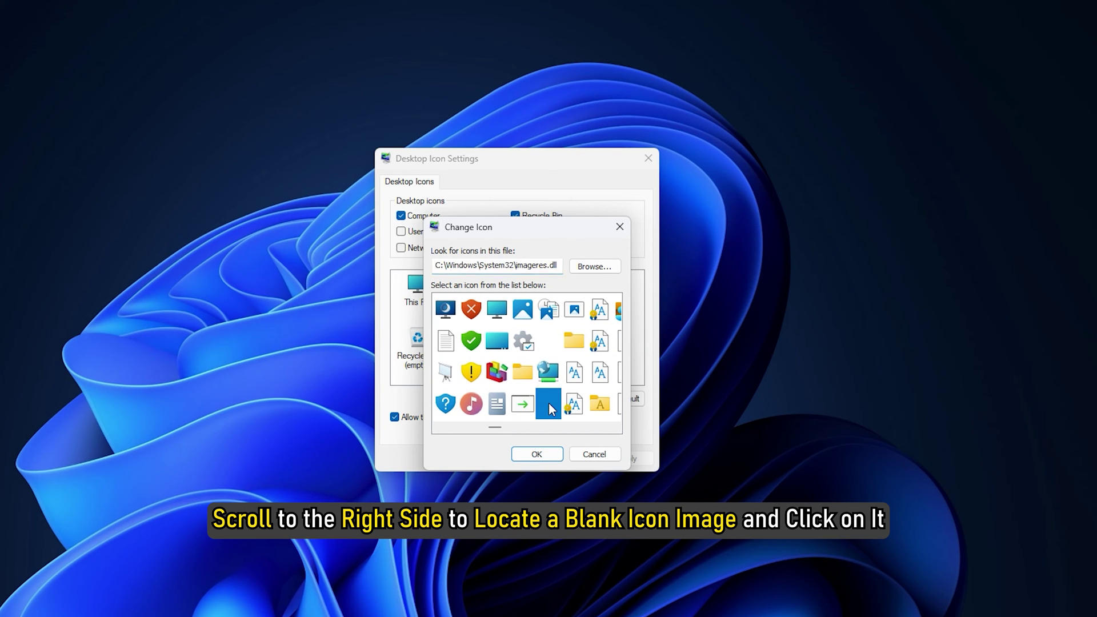
pyautogui.click(537, 454)
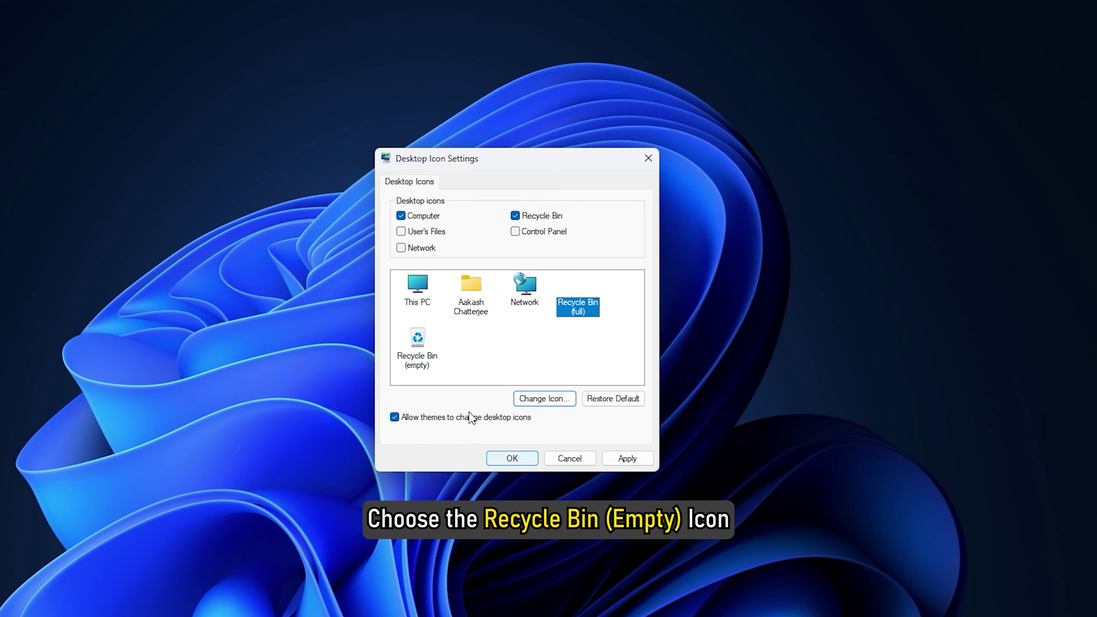
# - Give Recycle Bin (empty) the same blank icon, then apply and close Desktop Icon Settings
pyautogui.click(424, 344)
pyautogui.click(543, 398)
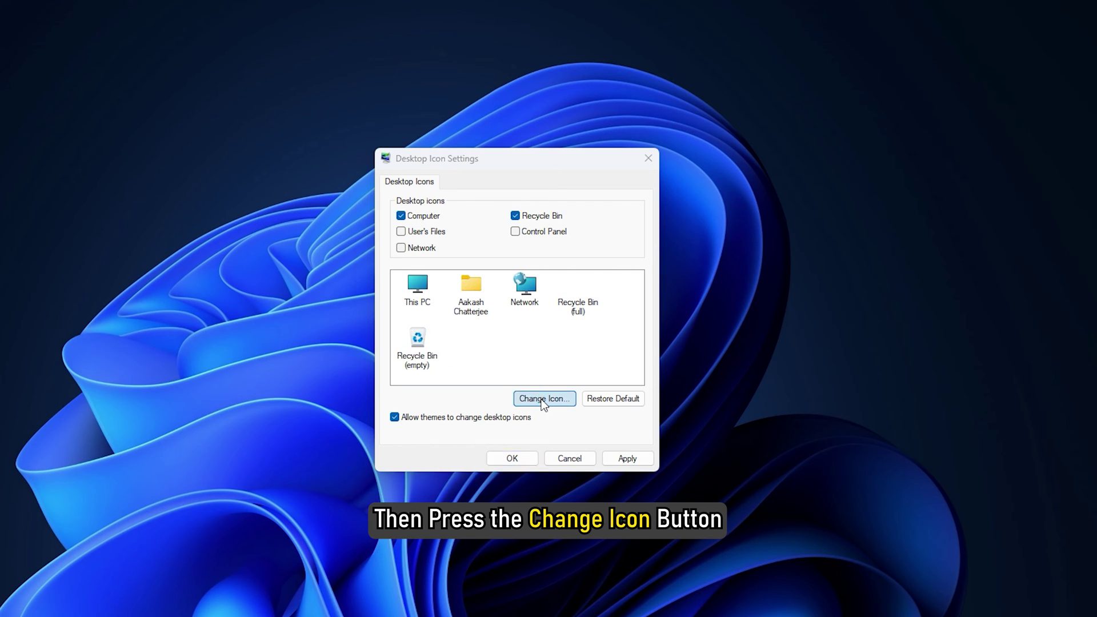
pyautogui.hscroll(-6, 542, 402)
pyautogui.hscroll(6, 543, 403)
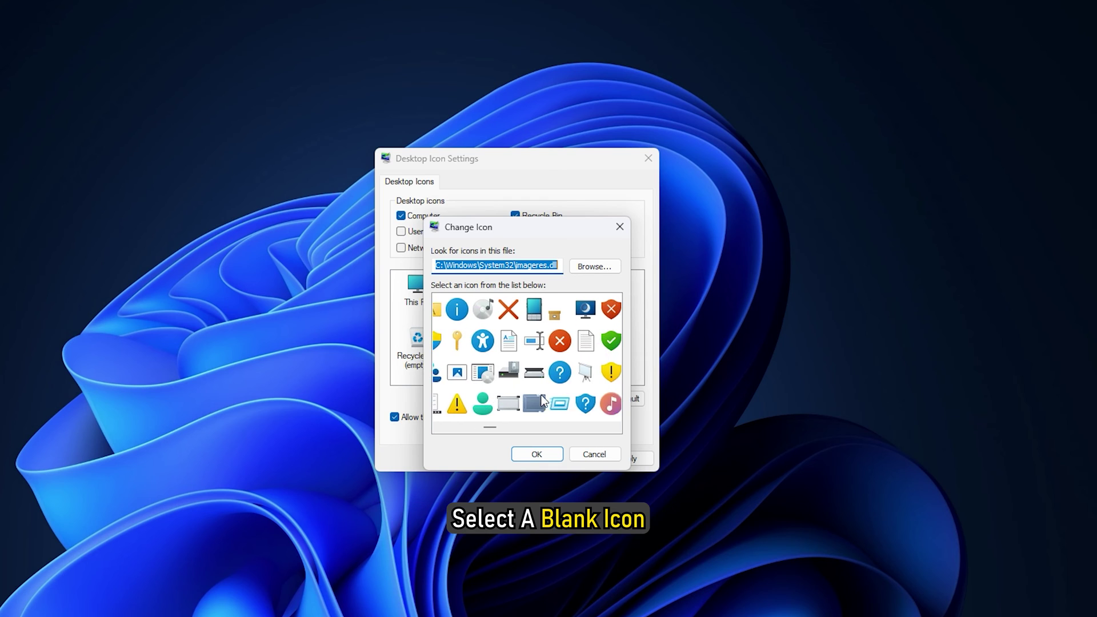
pyautogui.click(546, 404)
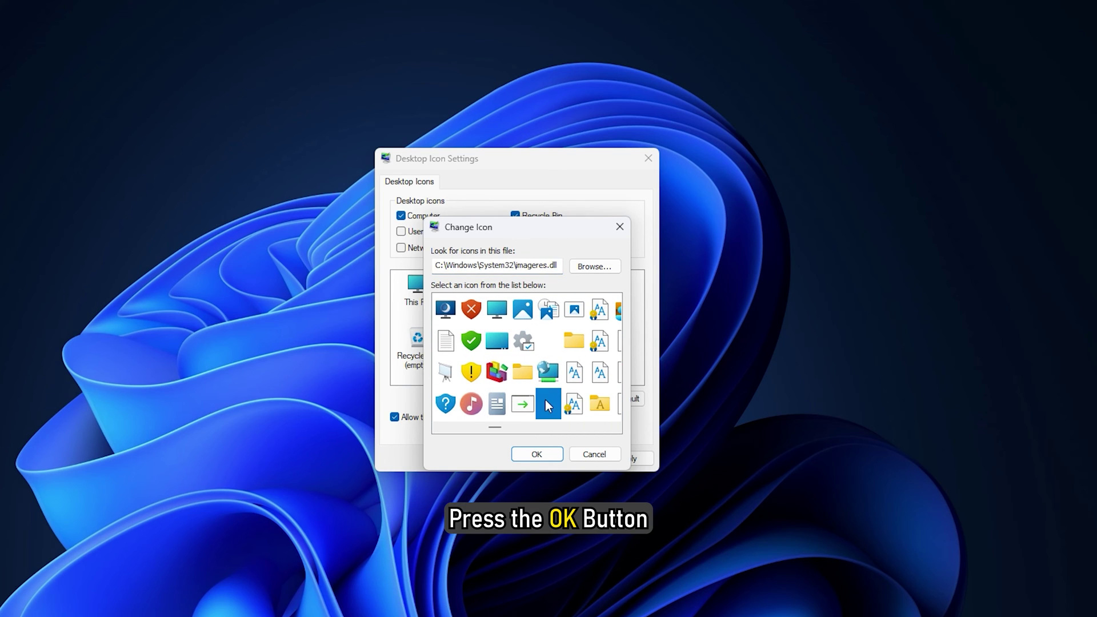
pyautogui.click(543, 449)
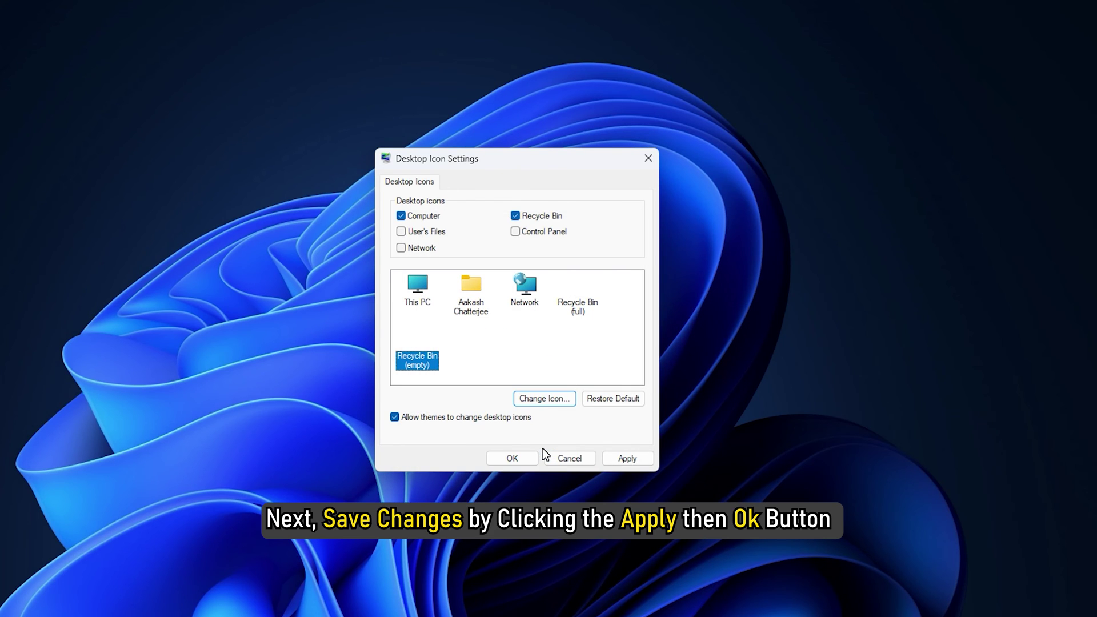
pyautogui.click(608, 461)
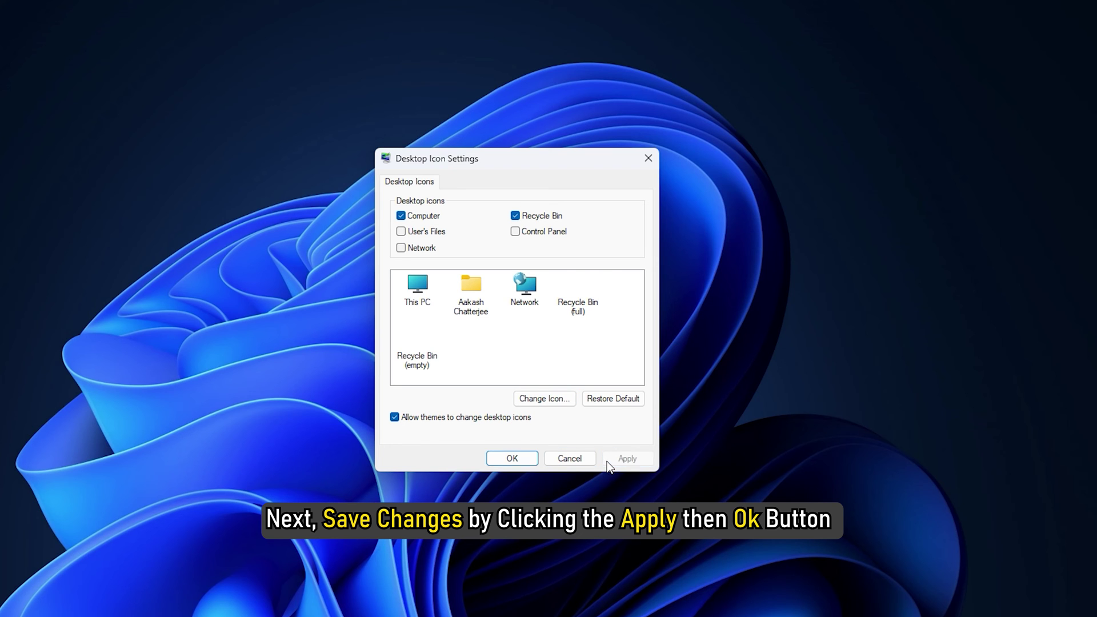
pyautogui.click(523, 461)
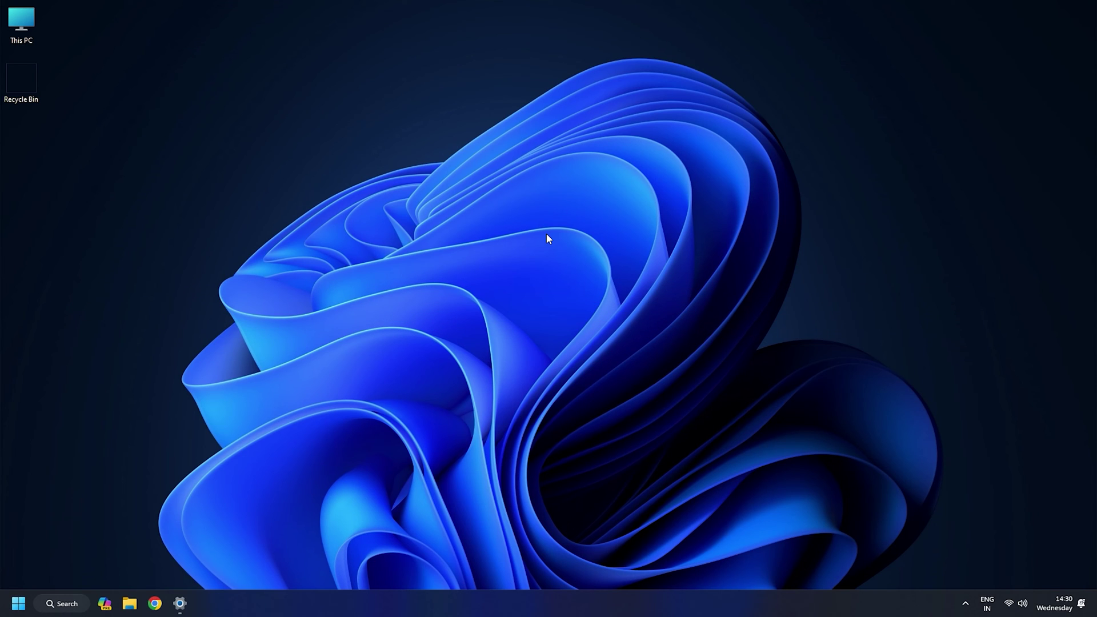
# - Untick Show desktop icons in the desktop's View menu to hide every icon
pyautogui.rightClick(390, 136)
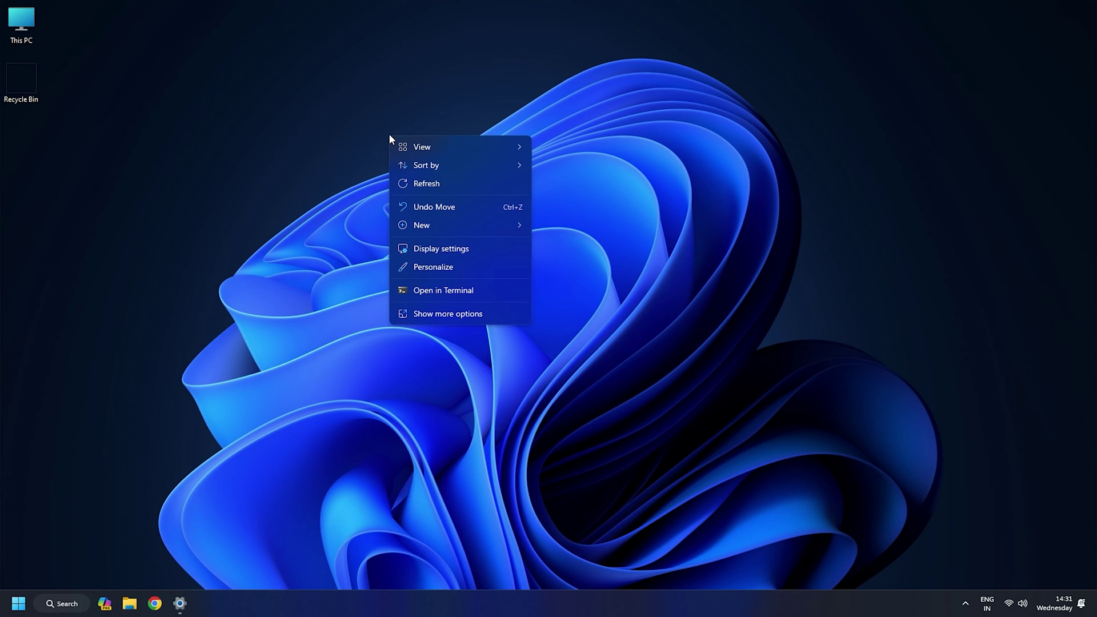
pyautogui.moveTo(415, 146)
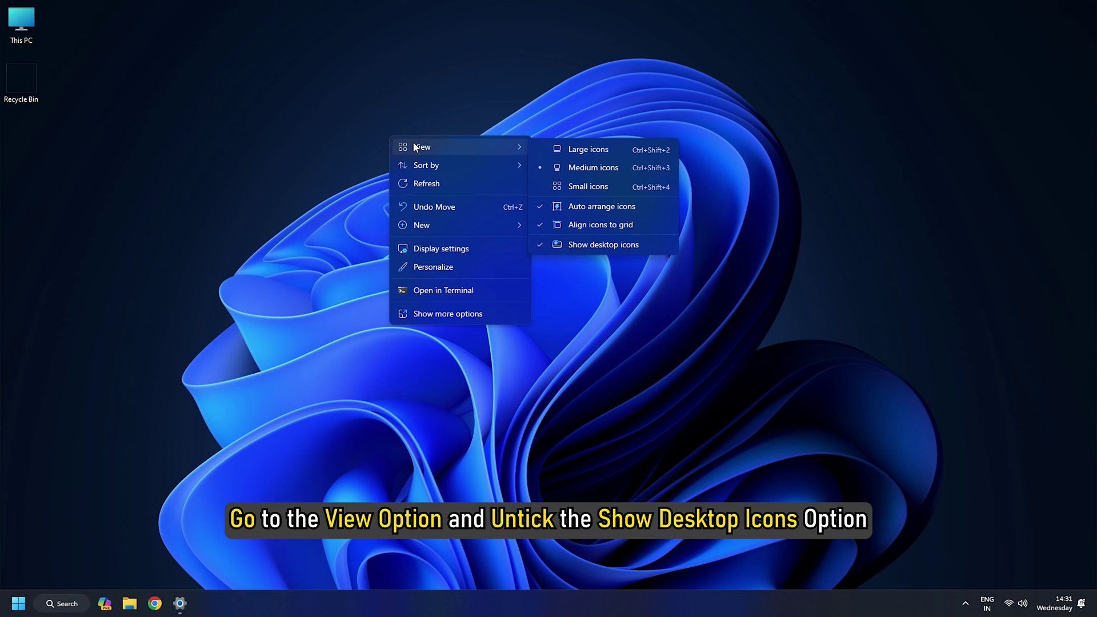
pyautogui.click(585, 246)
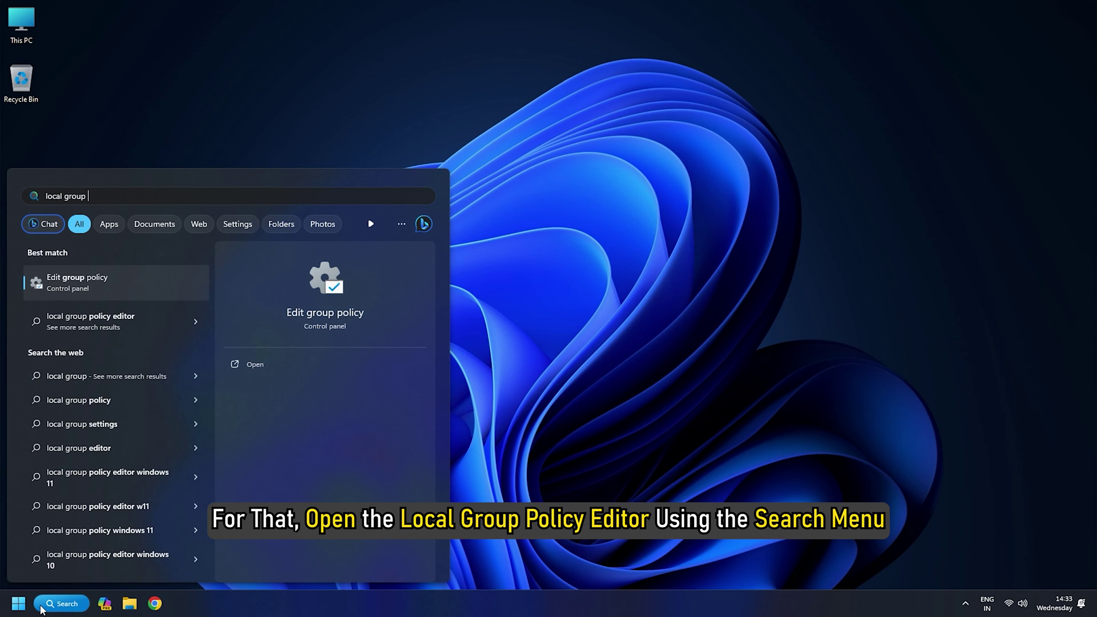
# - In gpedit, enable User Configuration › Administrative Templates › Desktop › Hide and disable all items on the desktop
pyautogui.press('Return')
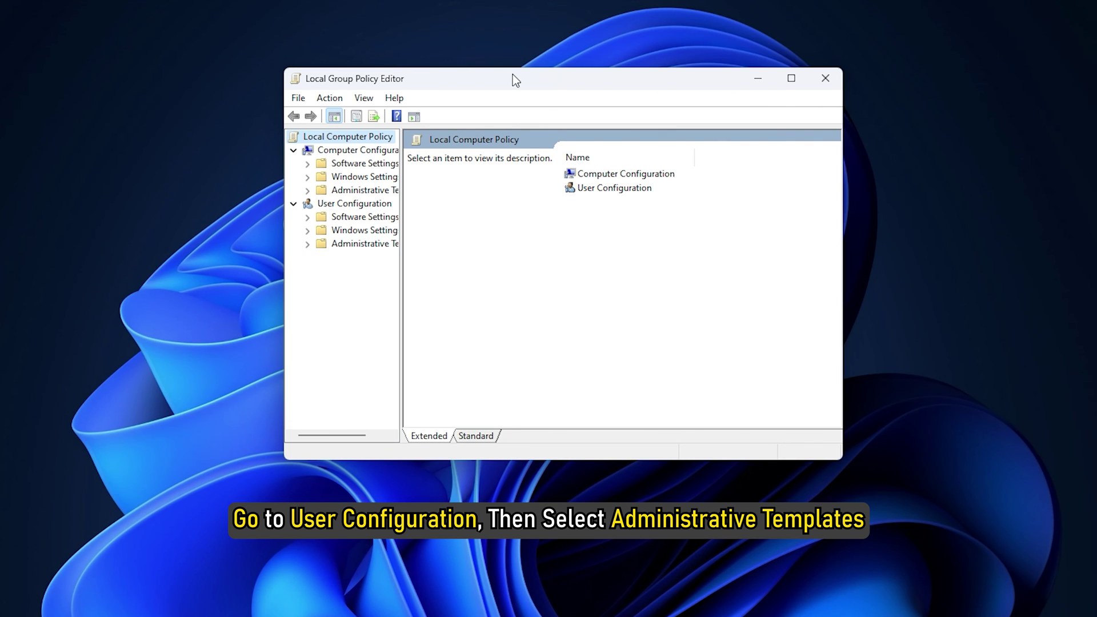
pyautogui.click(353, 203)
pyautogui.click(630, 203)
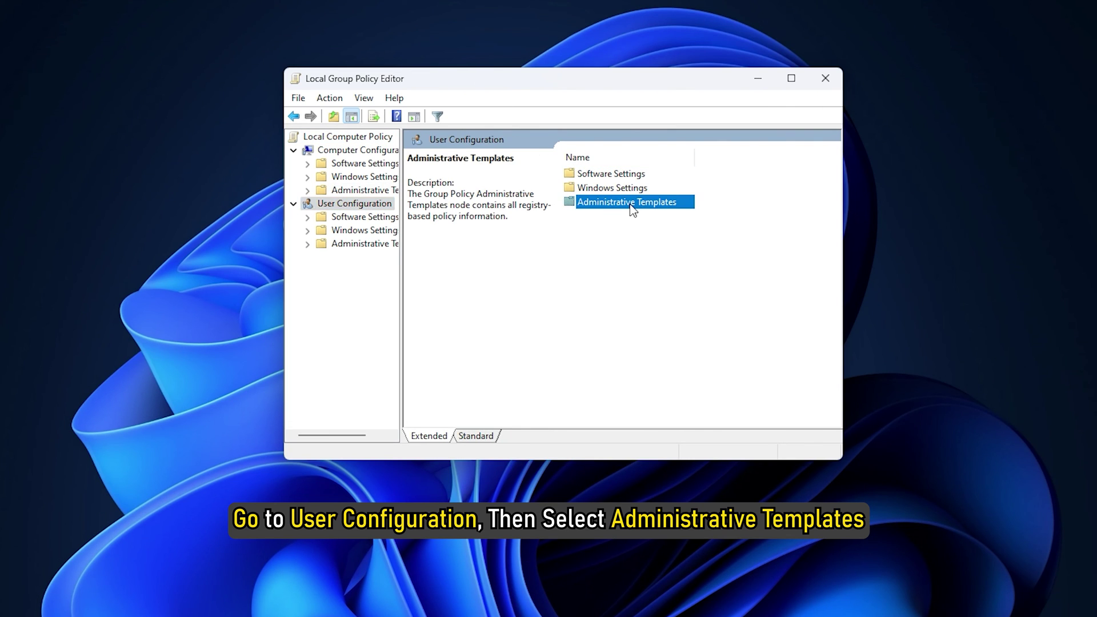
pyautogui.doubleClick(630, 203)
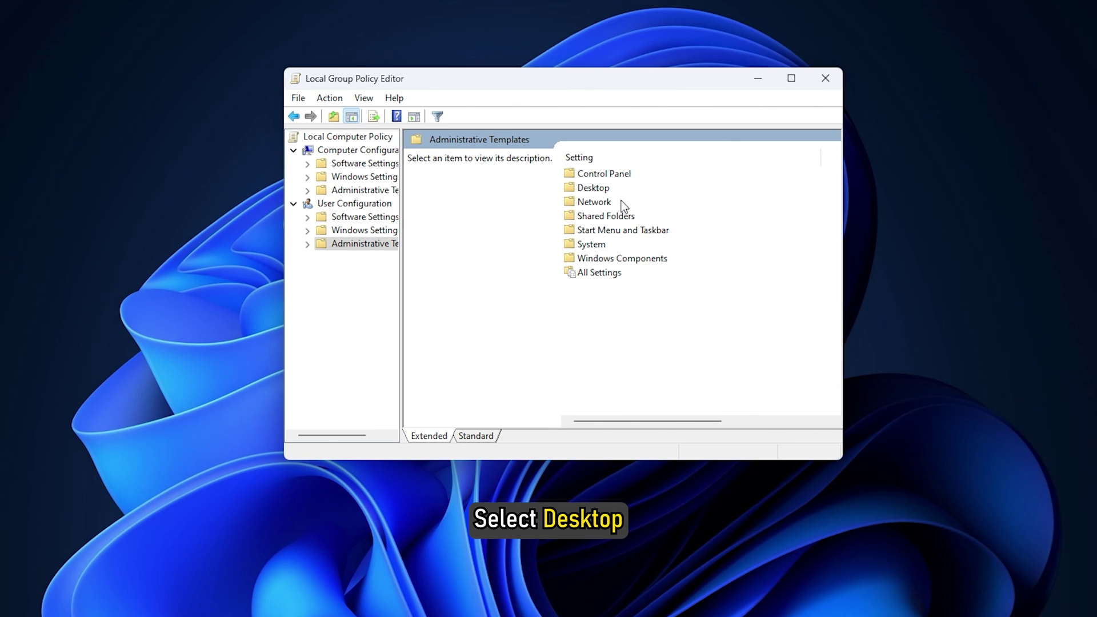
pyautogui.click(585, 188)
pyautogui.doubleClick(585, 188)
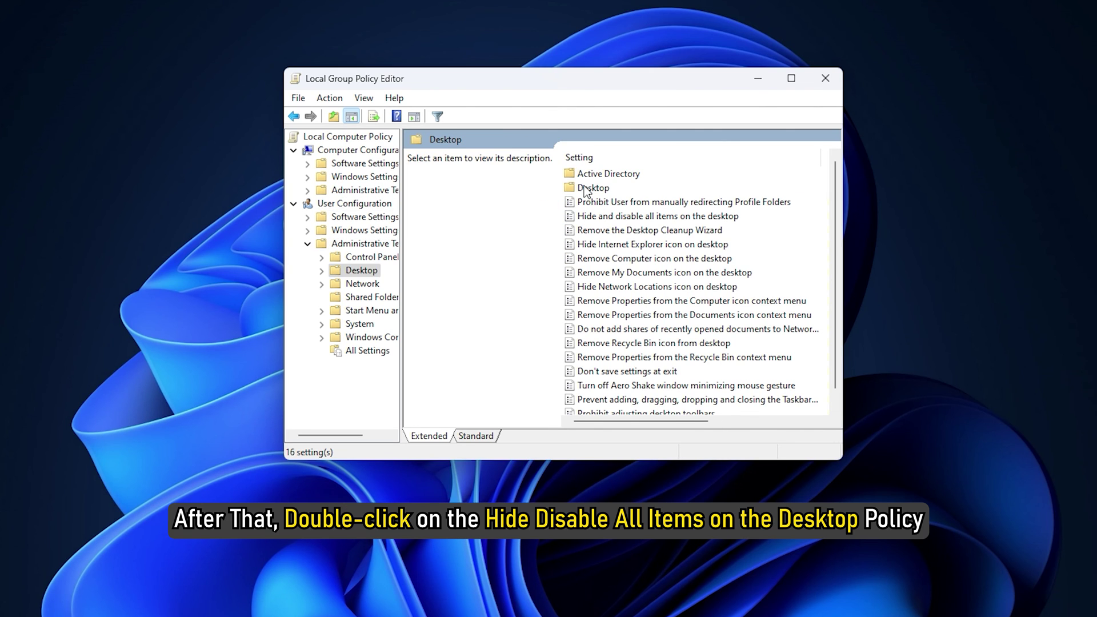
pyautogui.doubleClick(615, 218)
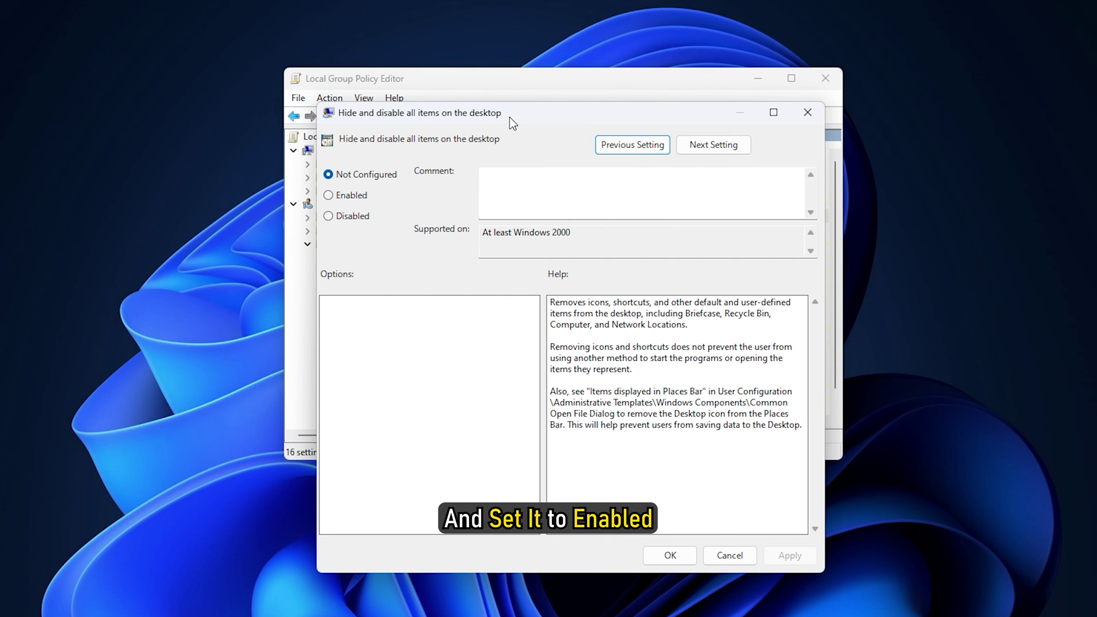
pyautogui.click(350, 196)
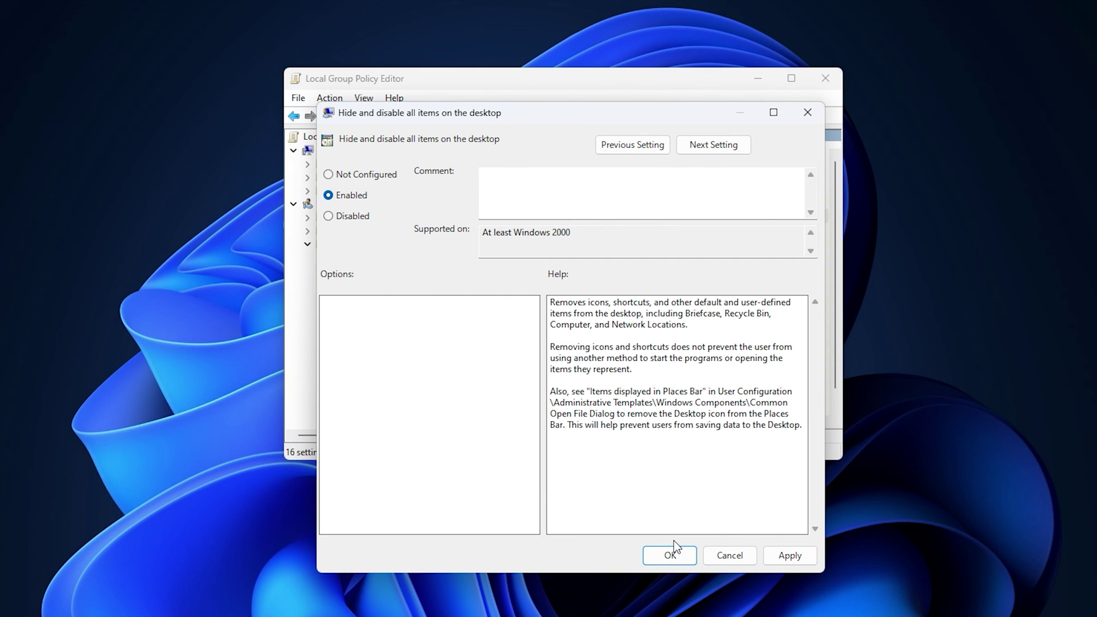